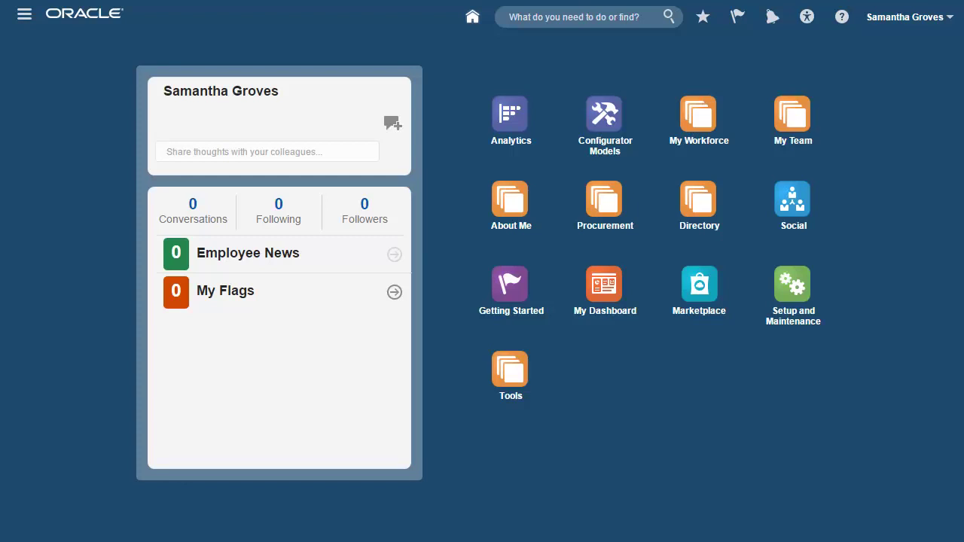
- Go from the Tools group on the home page into the Security Console's Roles page
left_click(24, 14)
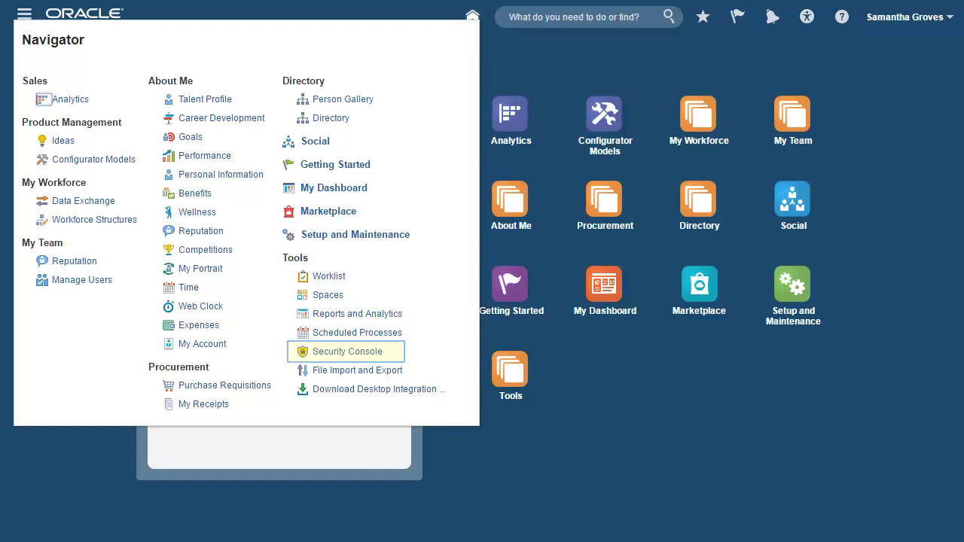
left_click(511, 373)
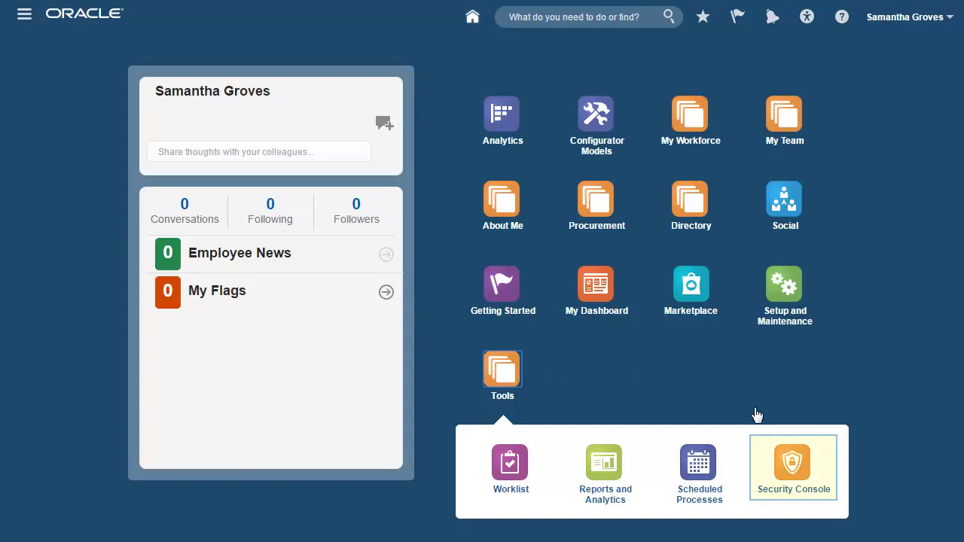
left_click(784, 452)
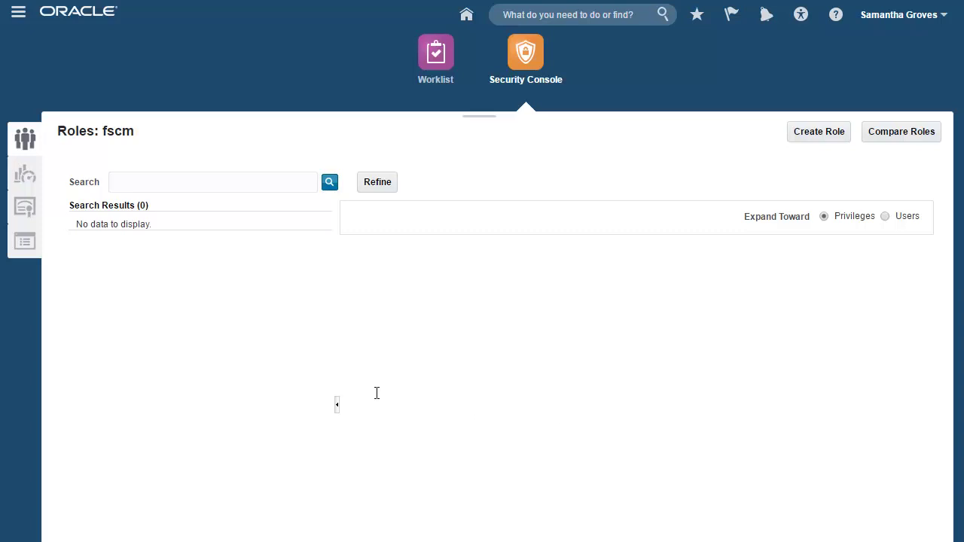
- Search the roles for 'Accounts Payable Manager'
left_click(215, 185)
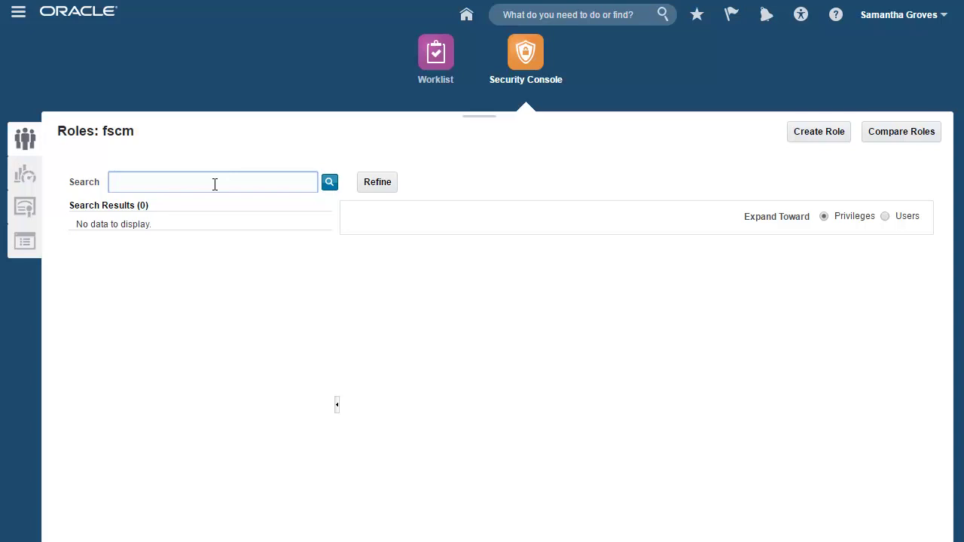
type("Accounts ")
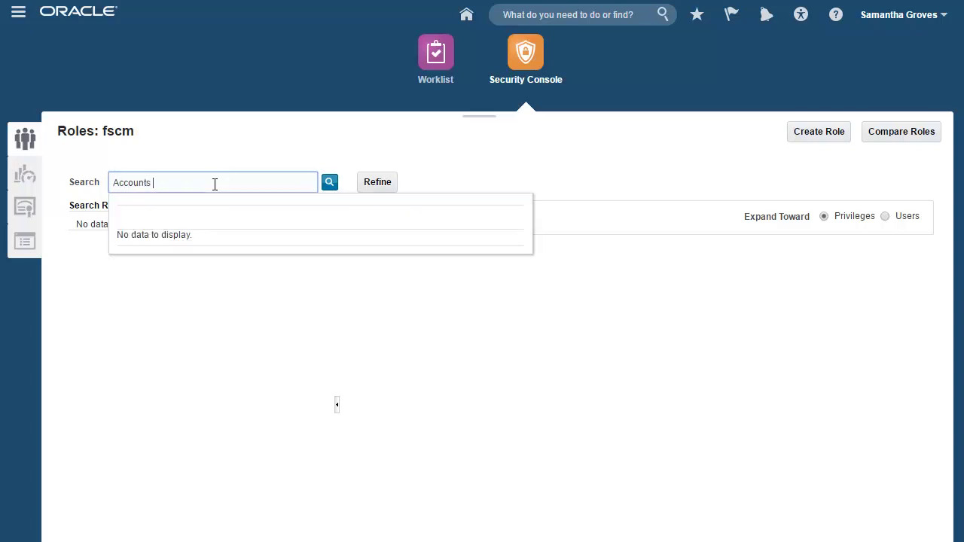
type("Payable Manager")
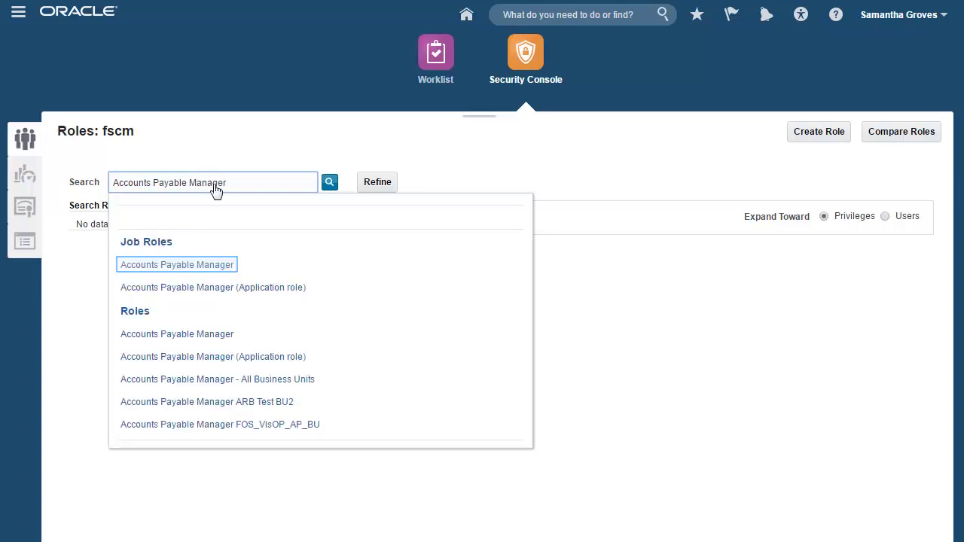
- Select the Accounts Payable Manager job role and bring up its graph node's action menu
left_click(215, 269)
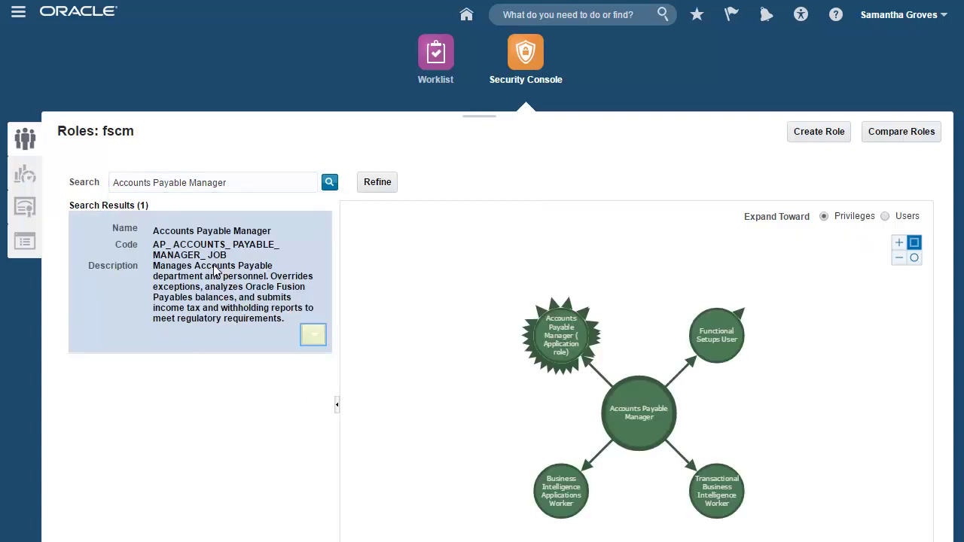
left_click(314, 334)
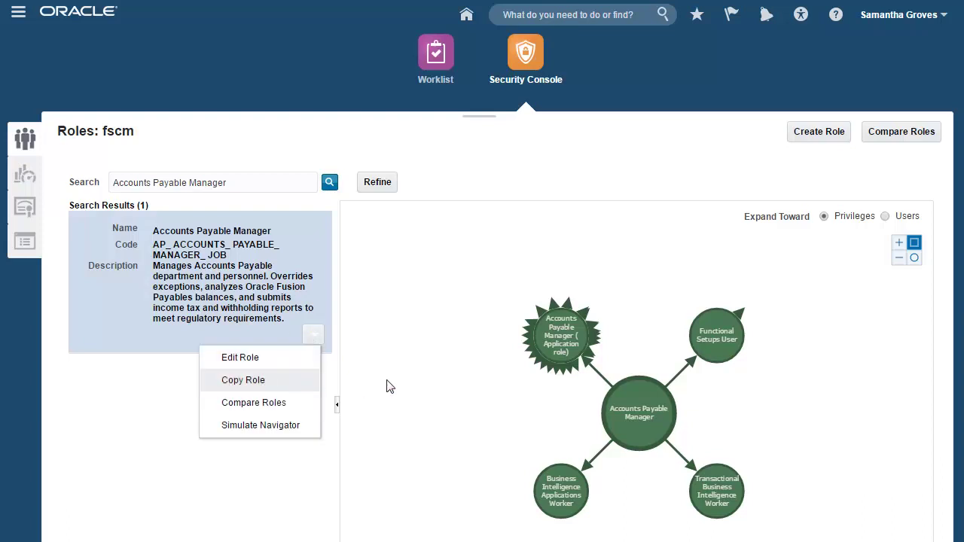
scroll(644, 433, "down", 1)
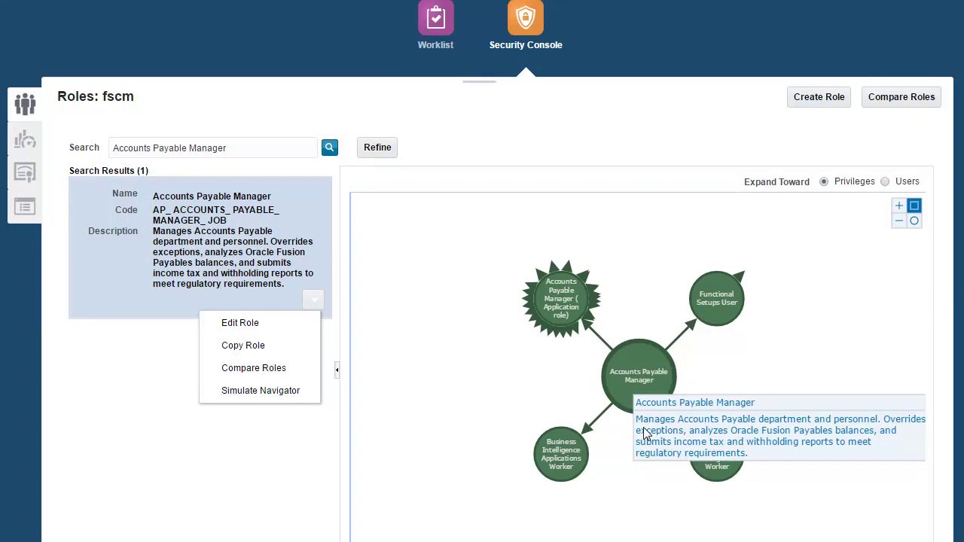
right_click(629, 371)
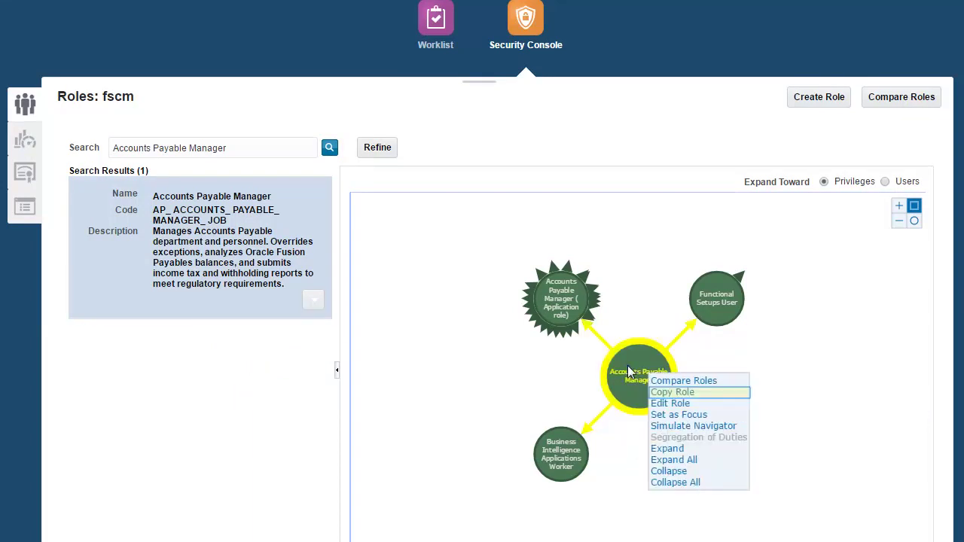
- Choose Copy Role for the Accounts Payable Manager role
left_click(672, 393)
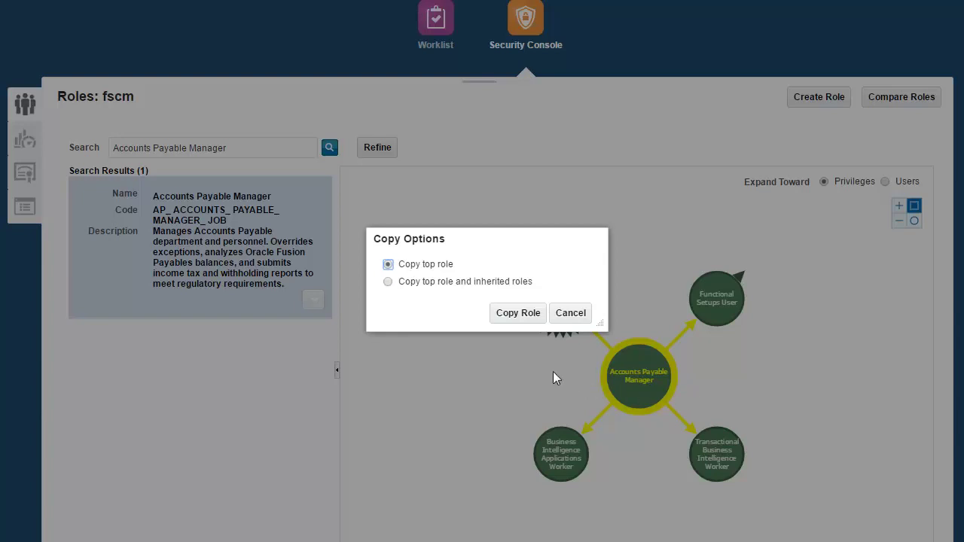
- Copy only the top role, naming it 'Accounts Payable Super User' with code AP_ACCOUNTS_PAYABLE_SUPERUSER_CUSTOM
left_click(520, 320)
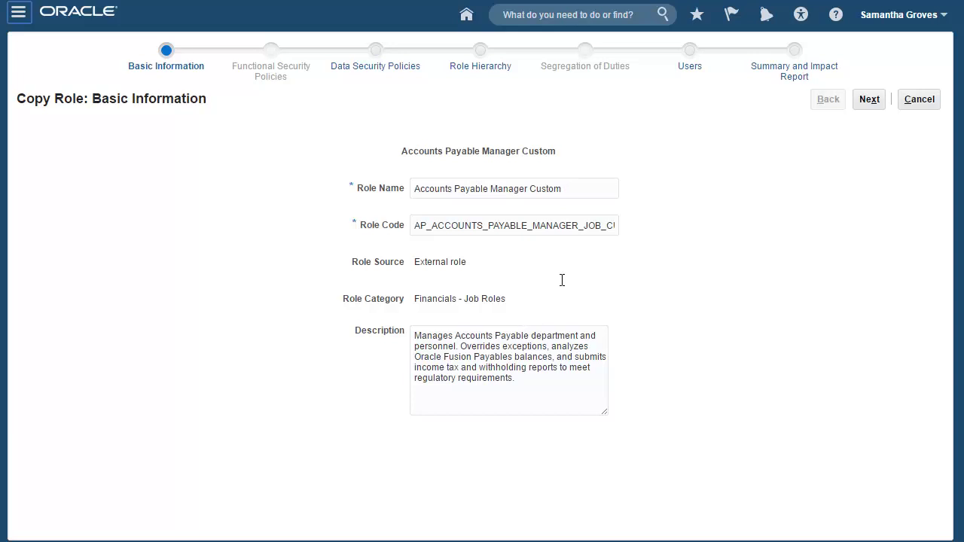
left_click_drag(572, 191, 529, 192)
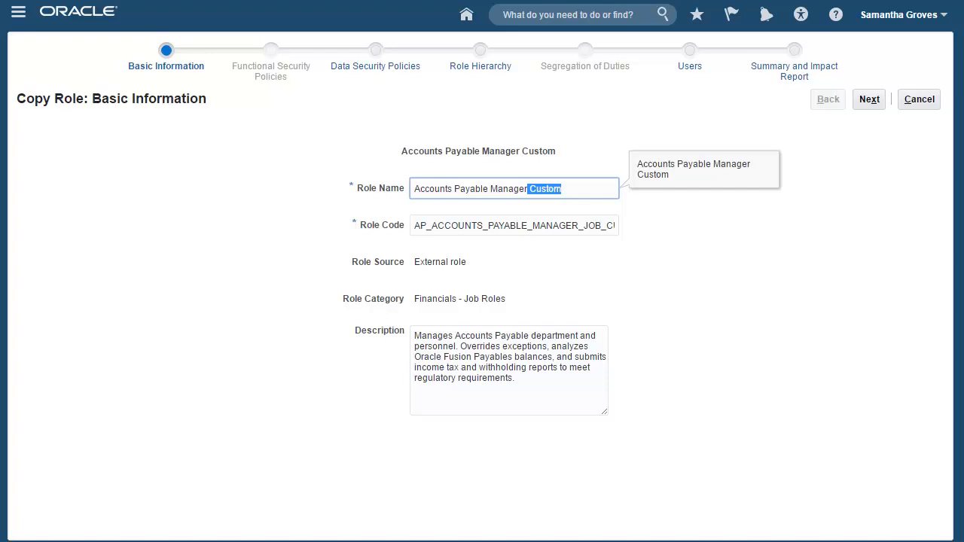
left_click_drag(502, 194, 615, 194)
type("Super User")
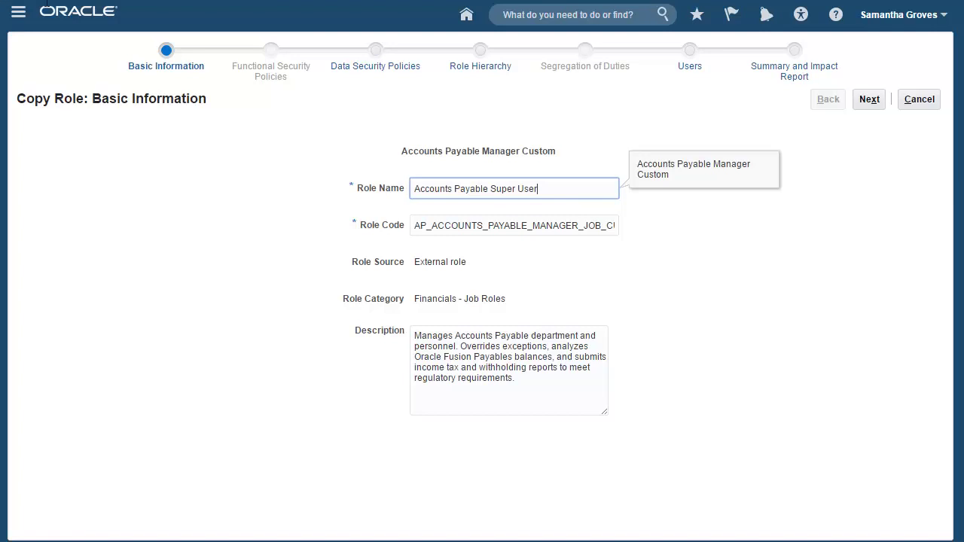
left_click(533, 226)
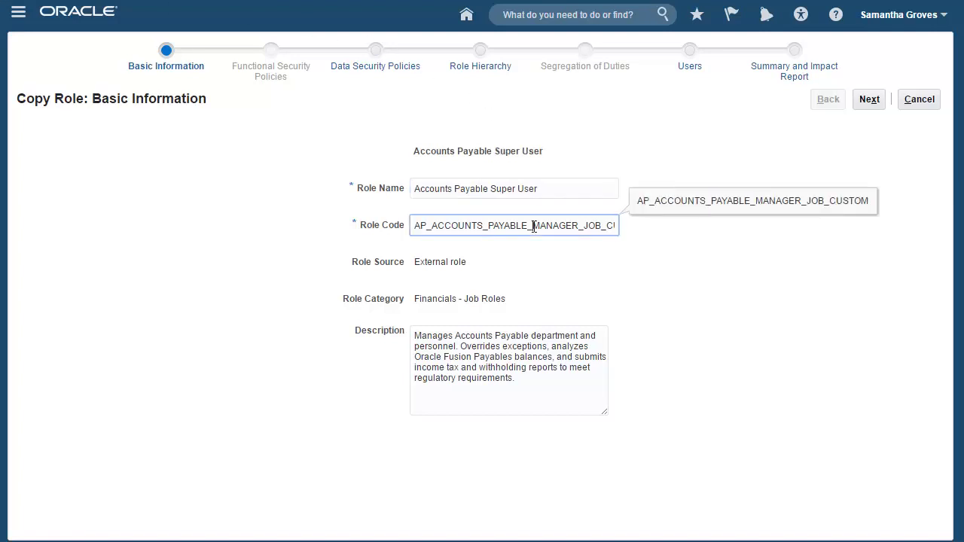
left_click_drag(533, 227, 781, 224)
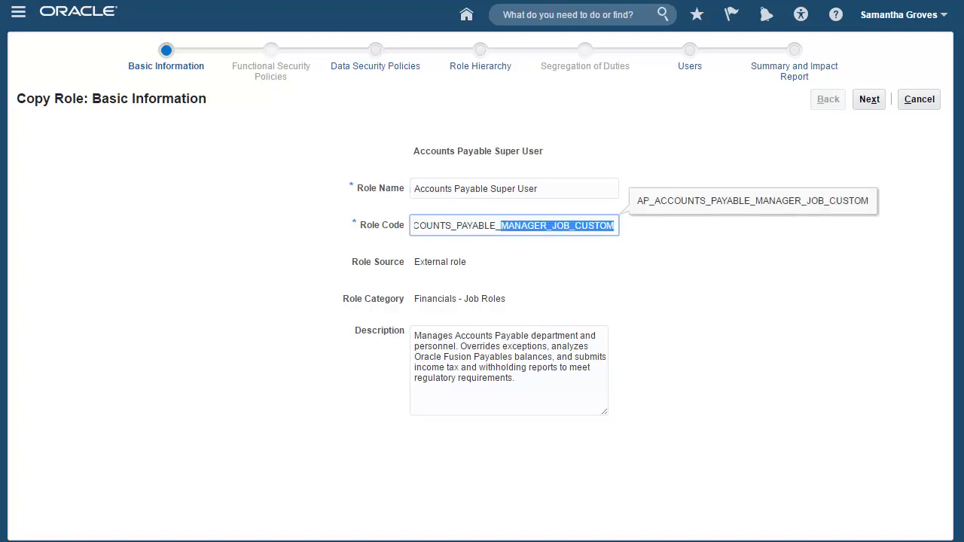
type("SUPER")
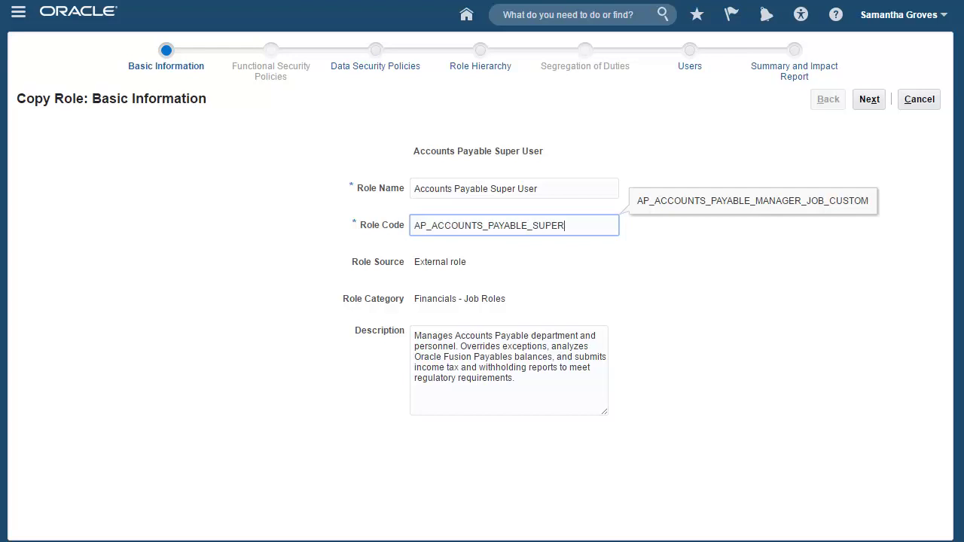
type("USER_CUSTOM")
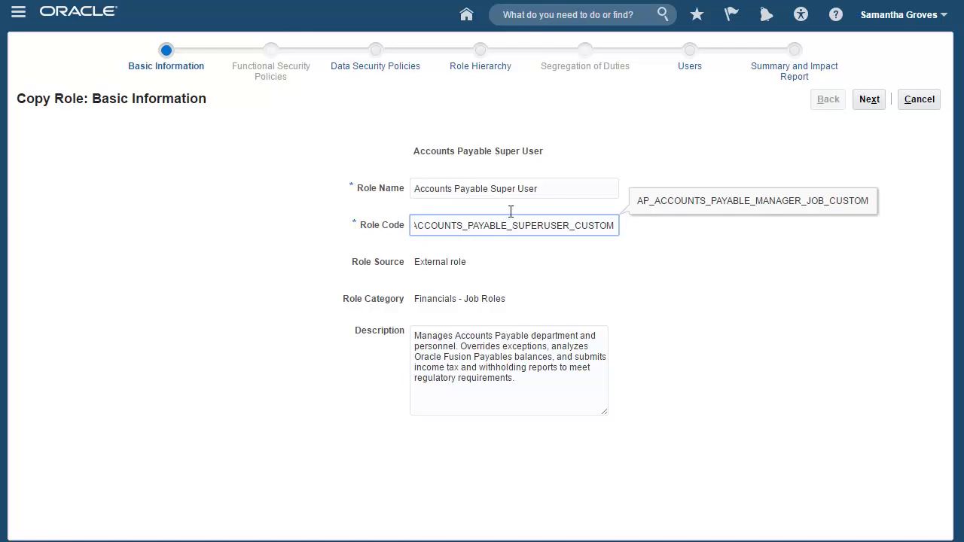
- Replace the description with 'Accounts Payable Super User', fixing the 'PAyable' typo
left_click(549, 390)
key("ctrl+a")
type("Accounts PAyabl")
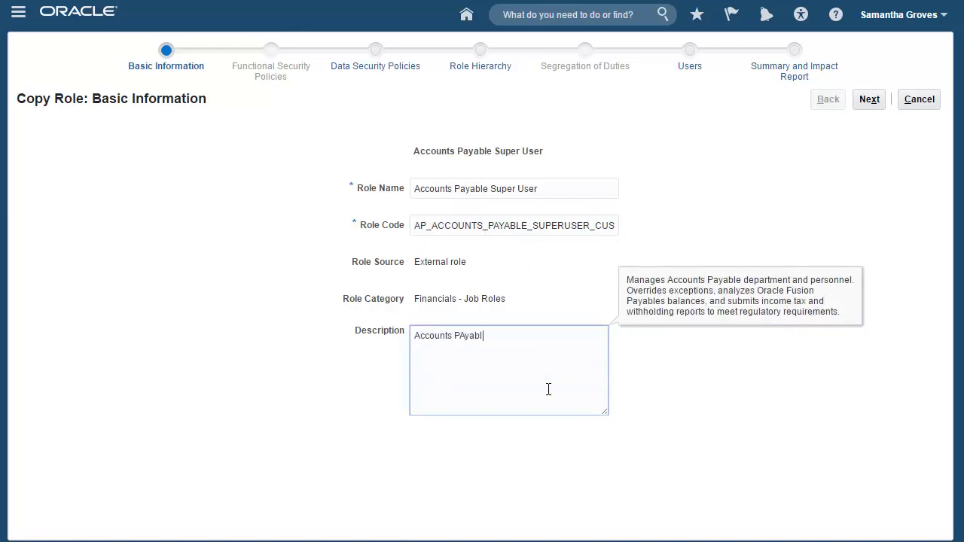
type("e Super User")
double_click(471, 351)
type("Payable")
key("Tab")
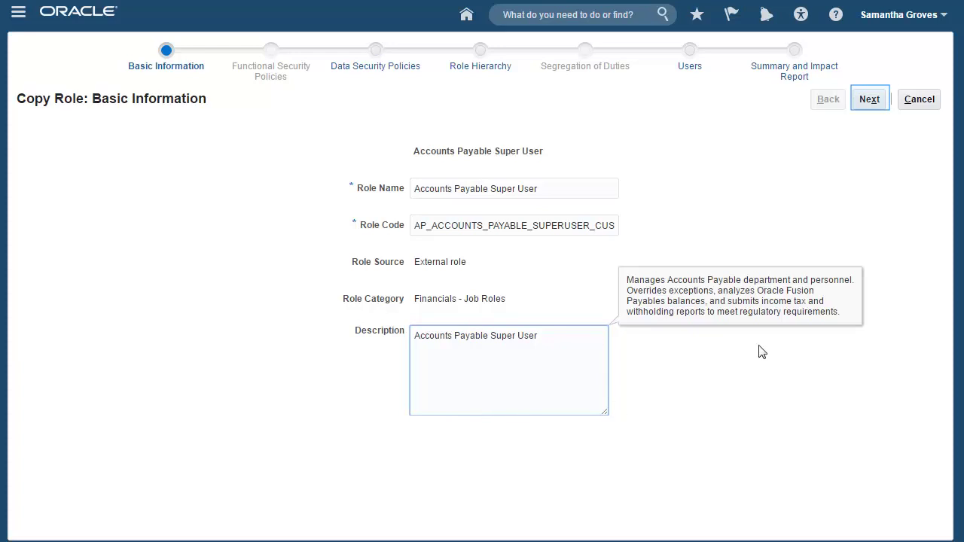
- Advance to Data Security Policies and view the first policy's Remove/Edit options
left_click(870, 100)
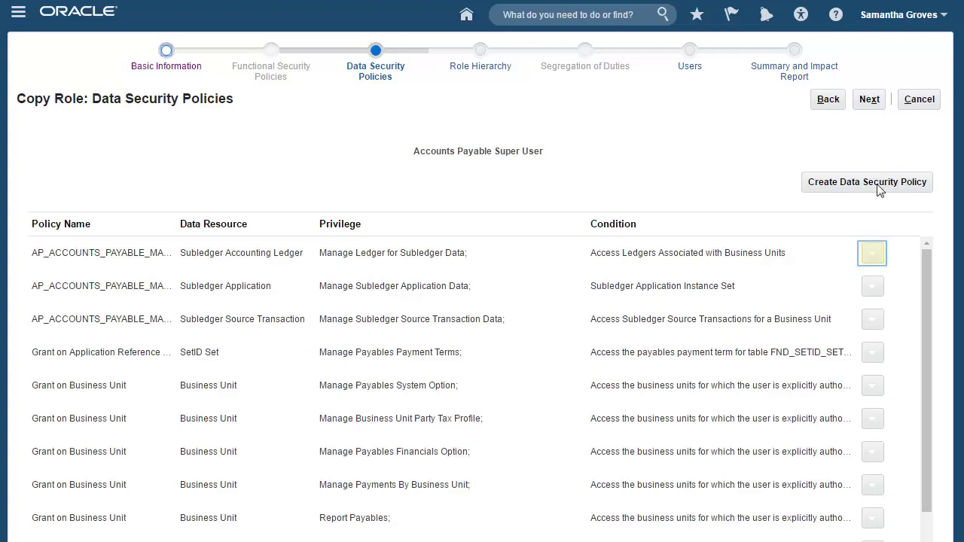
left_click(874, 254)
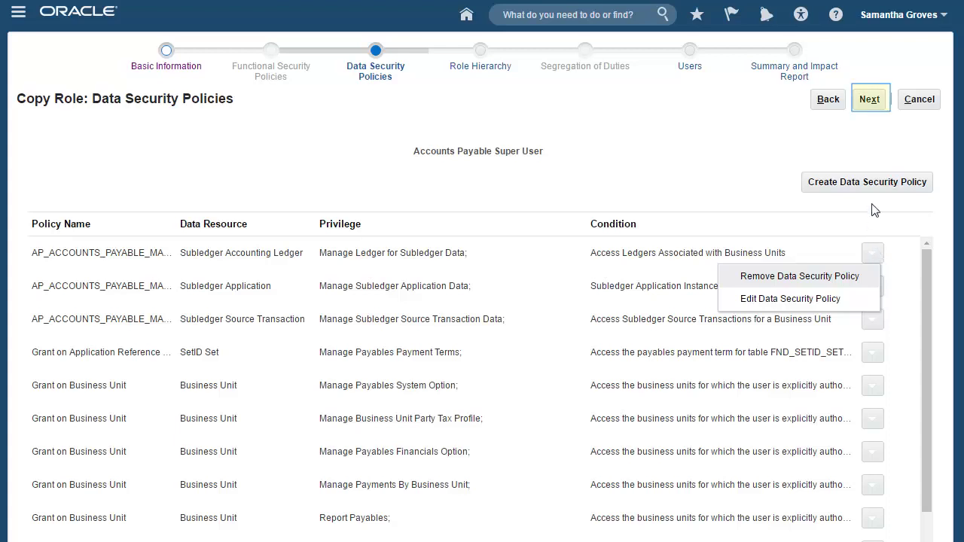
- Advance to the Role Hierarchy step and read the descriptions of the graph's role nodes
left_click(871, 100)
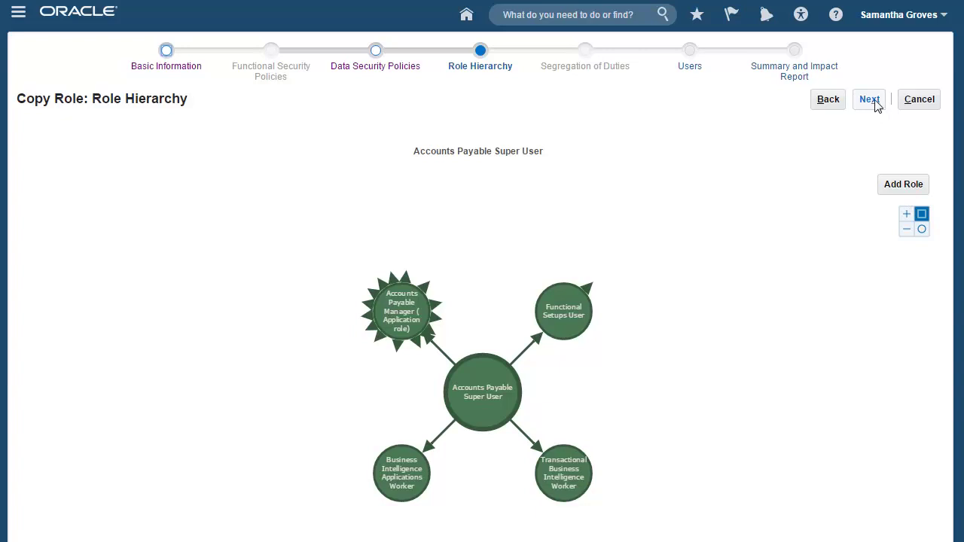
scroll(896, 190, "down", 1)
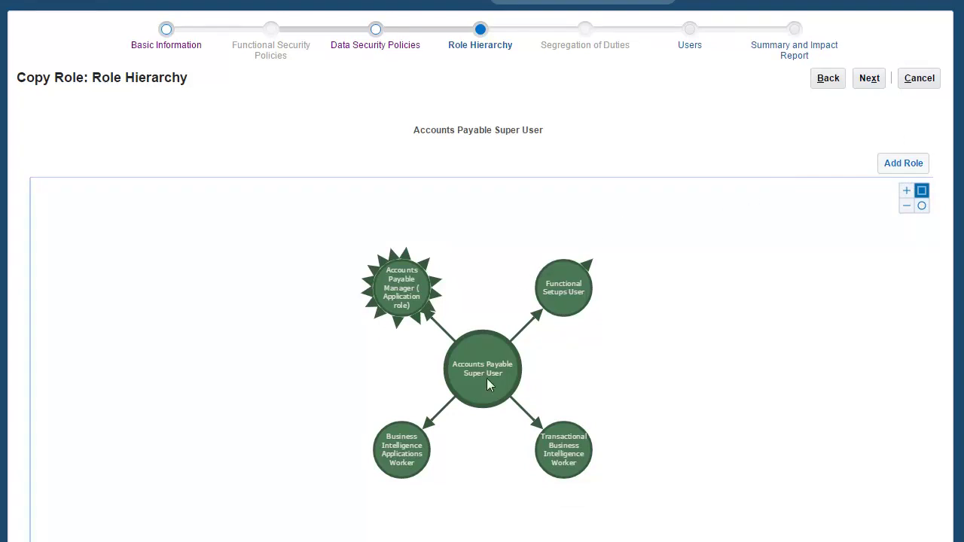
mouse_move(488, 385)
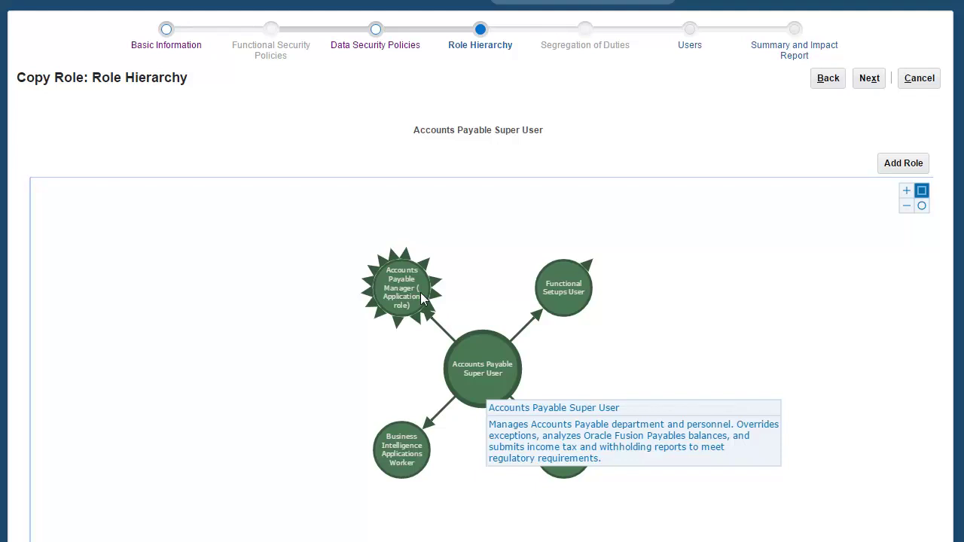
mouse_move(421, 299)
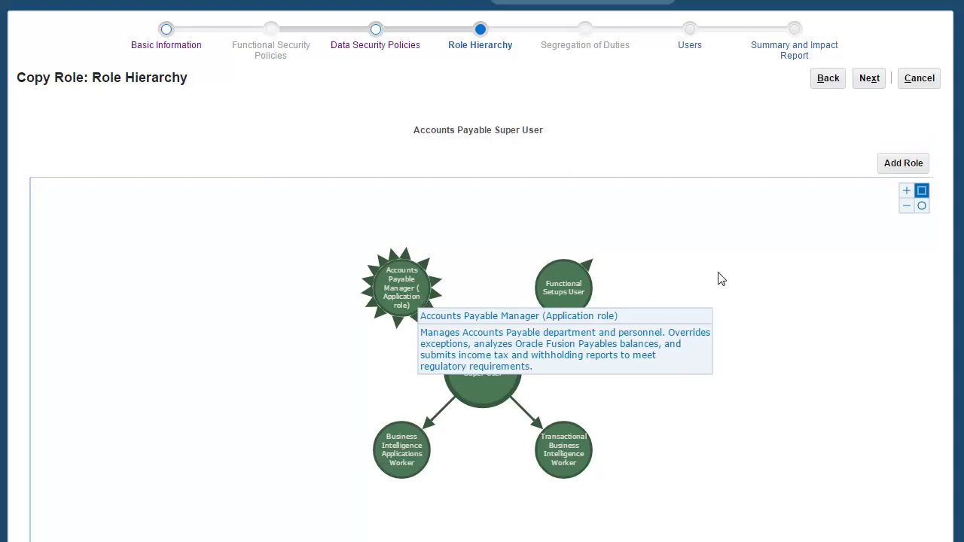
- Search 'Accounts Payable Super' and add Accounts Payable Supervisor (Application role) as a member
left_click(902, 162)
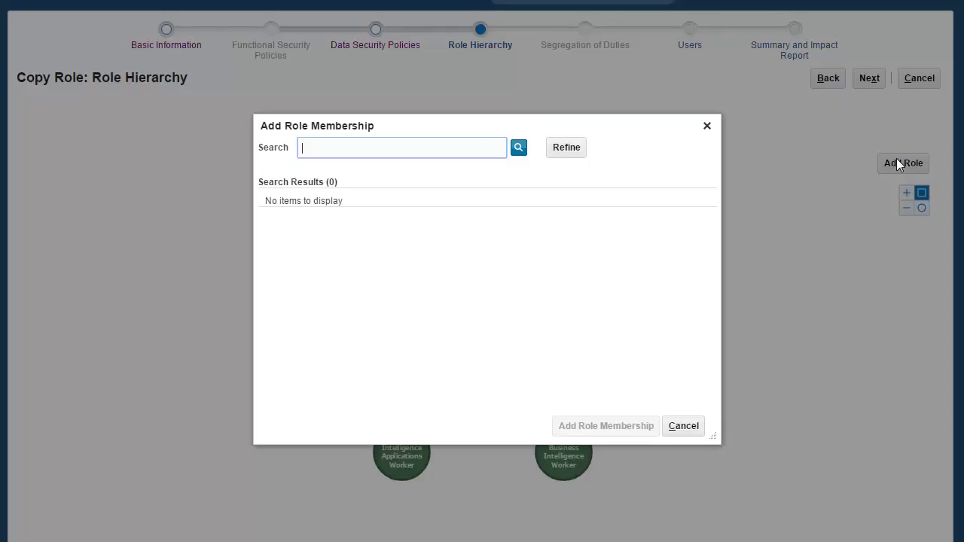
type("Account")
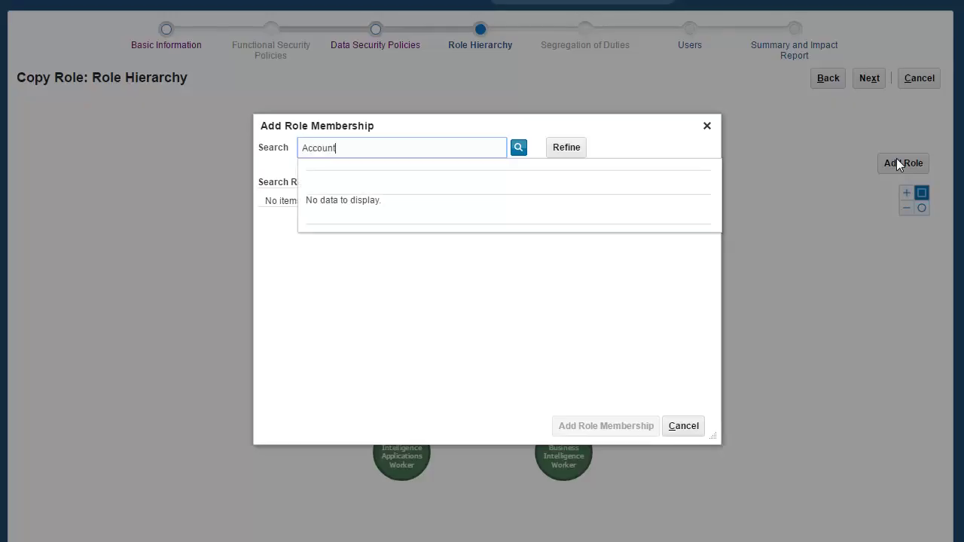
type("s Payable Suer")
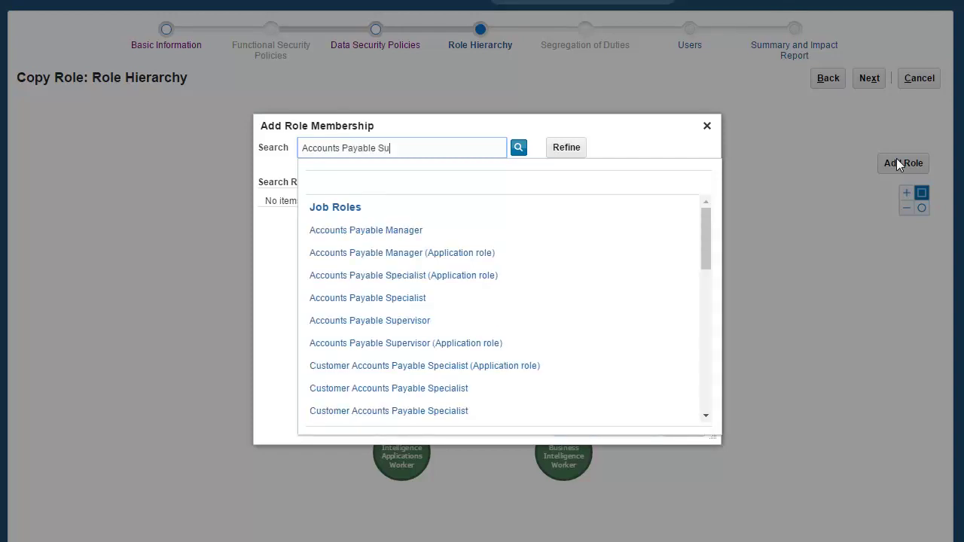
key("BackSpace")
type("per")
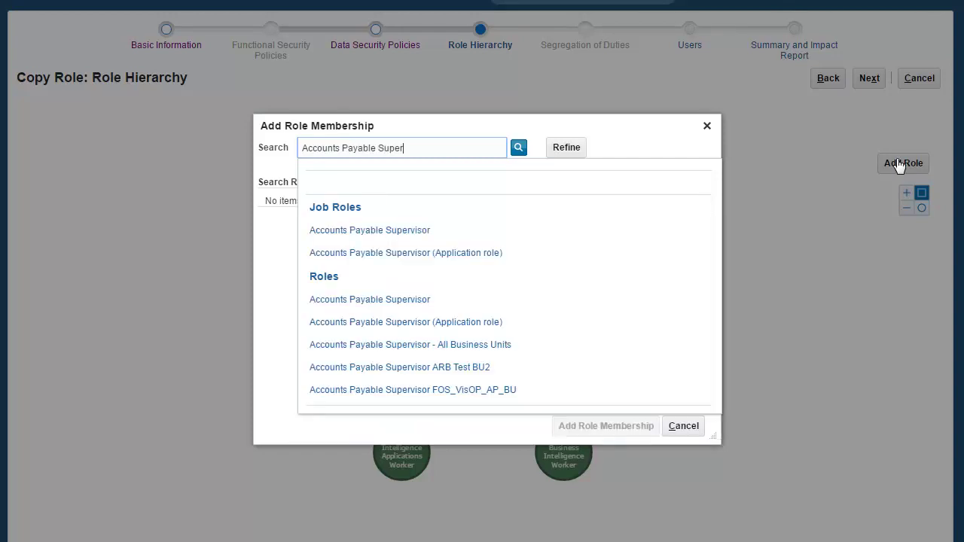
key("Down")
key("Down")
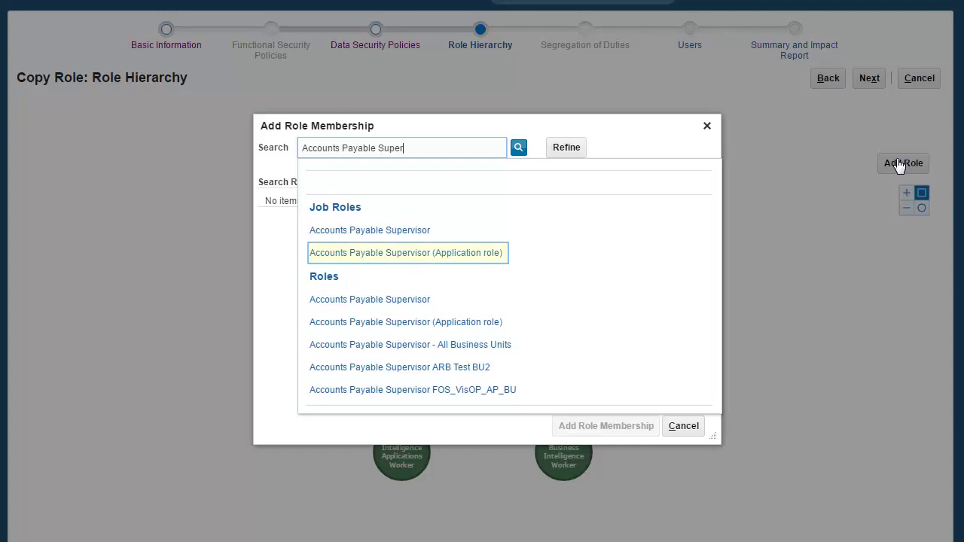
left_click(482, 253)
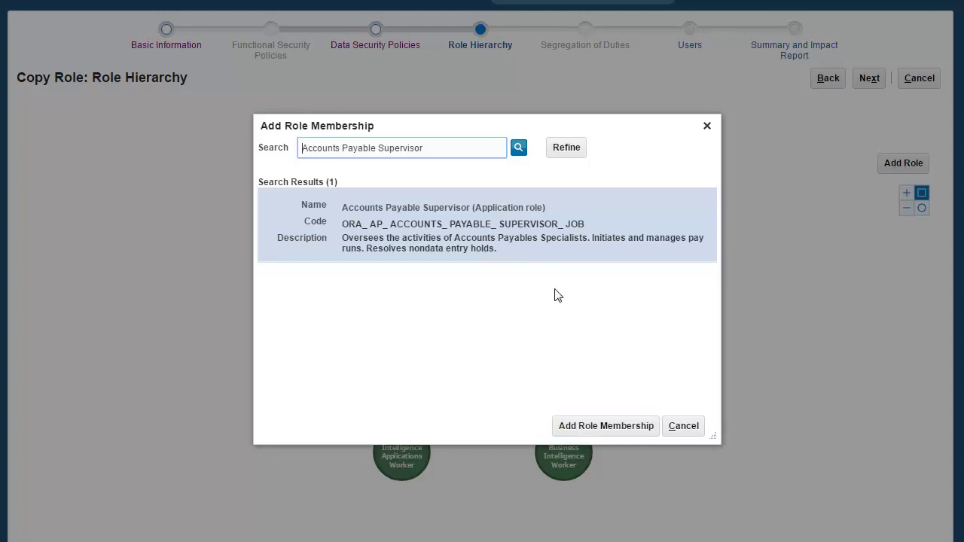
left_click(582, 425)
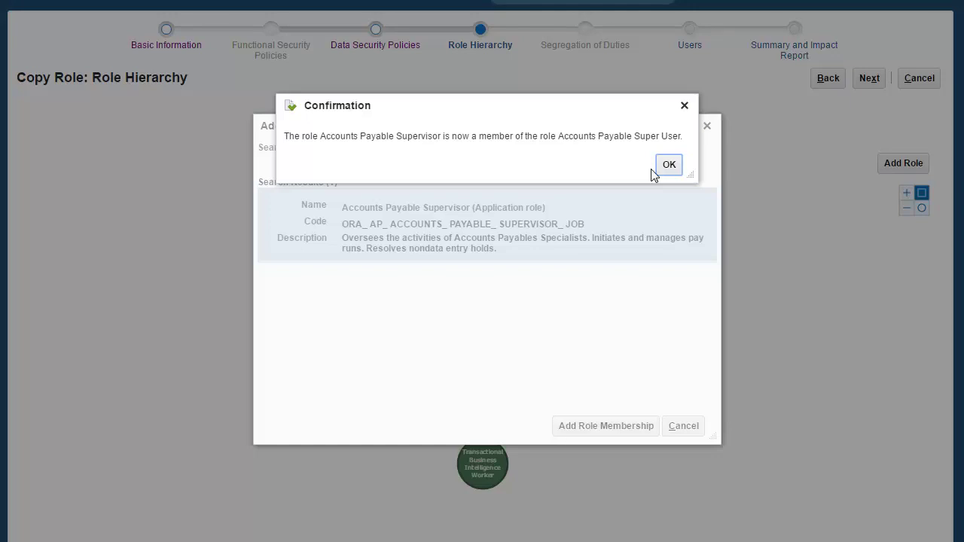
left_click(669, 167)
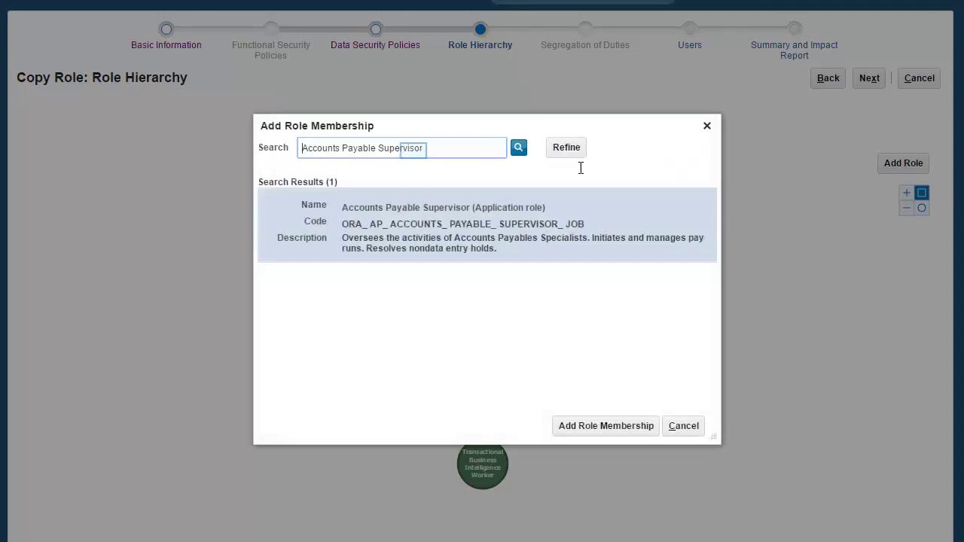
- Search 'Spec', add Accounts Payable Specialist (Application role) as a member, and close the Add Role dialog
double_click(415, 151)
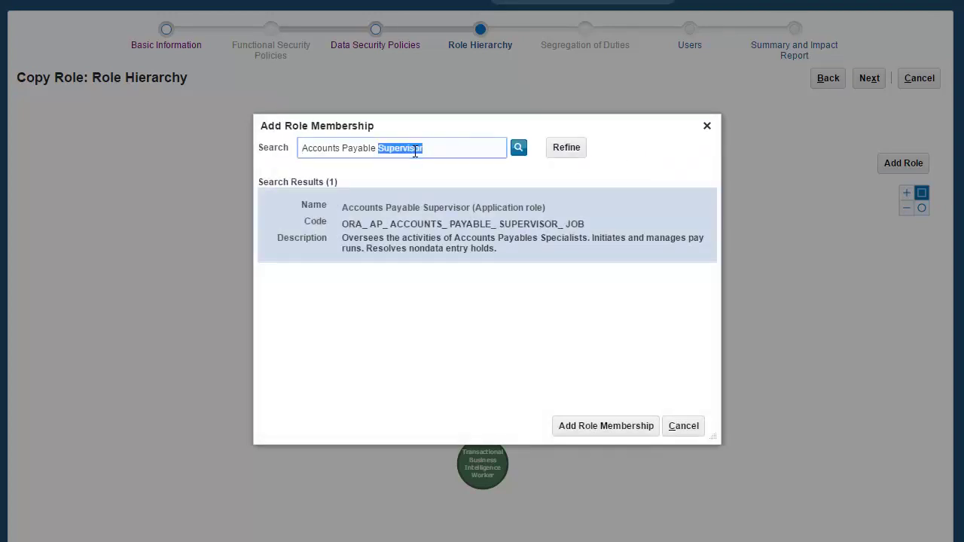
type("Spec")
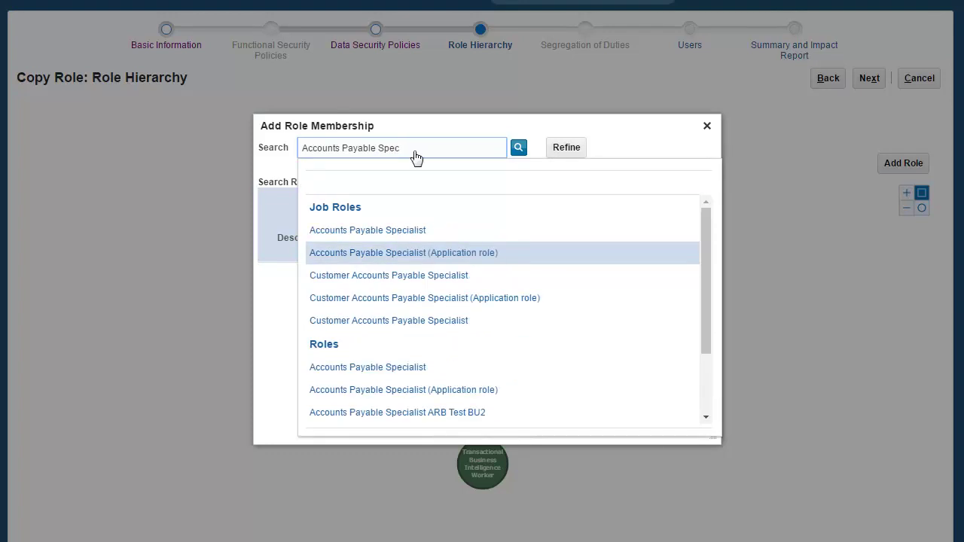
left_click(447, 254)
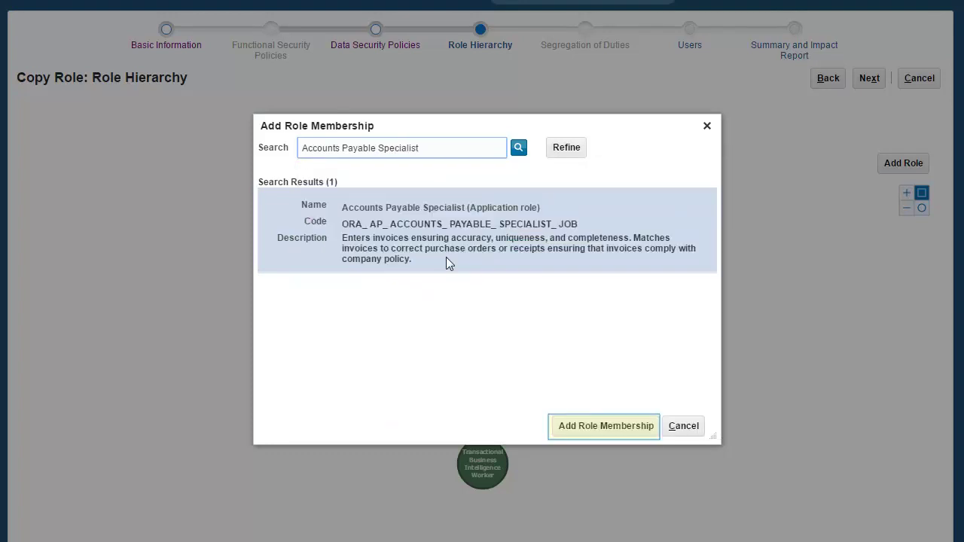
left_click(601, 428)
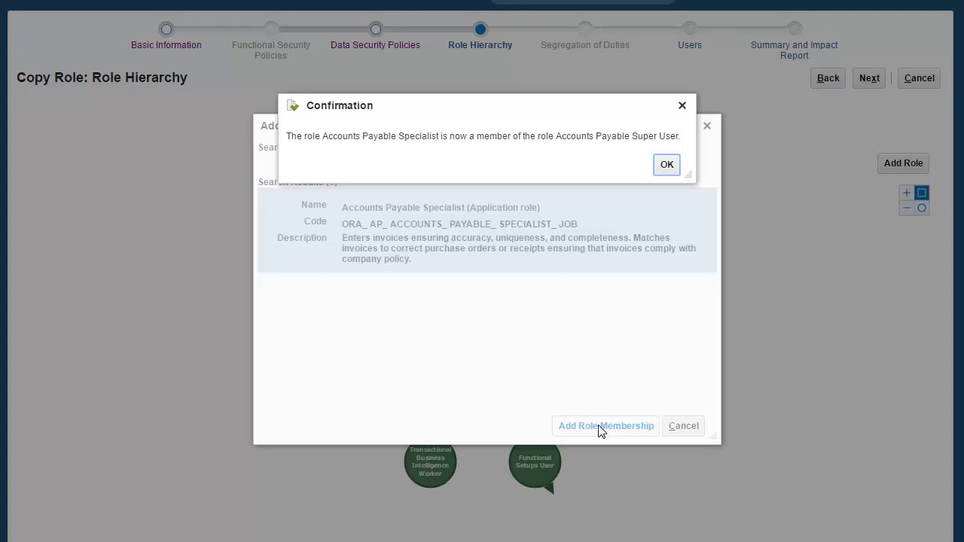
left_click(667, 165)
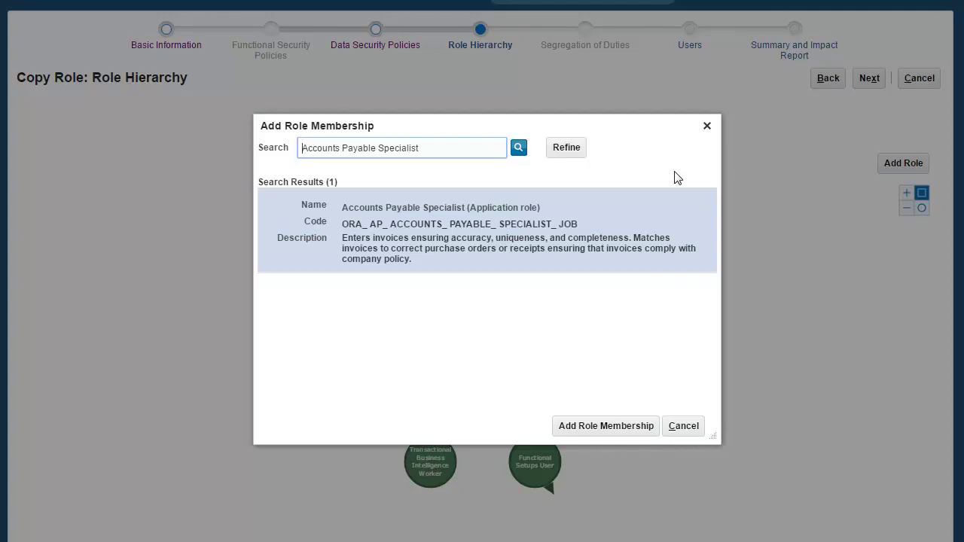
left_click(706, 126)
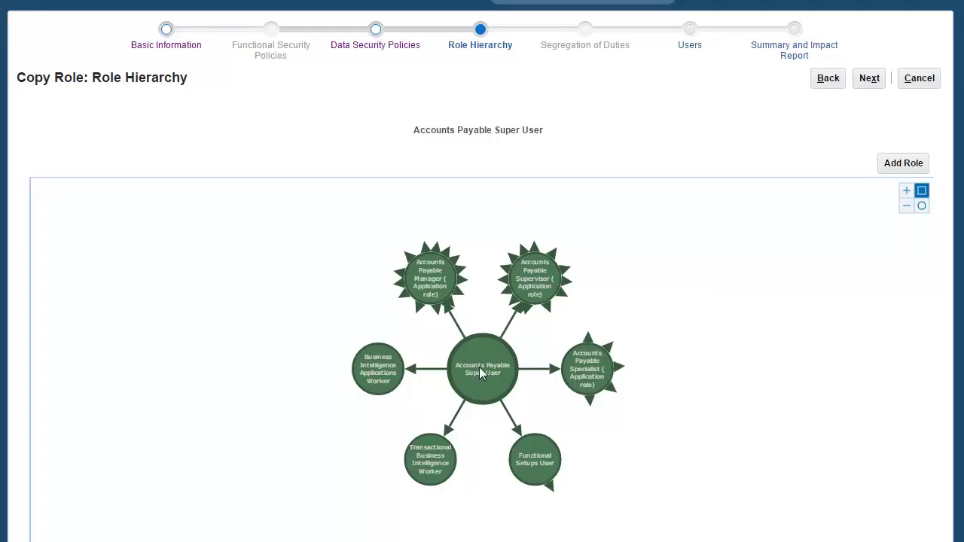
mouse_move(479, 372)
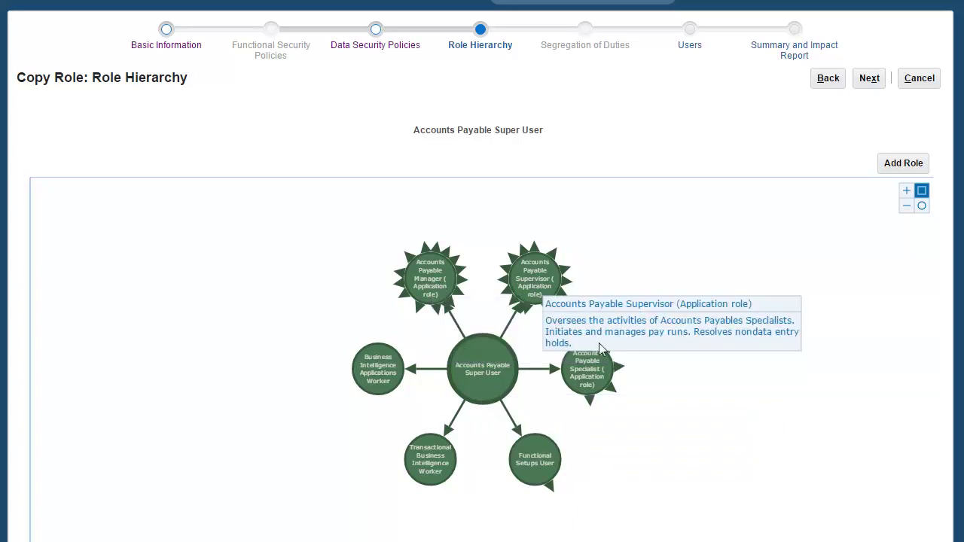
mouse_move(604, 393)
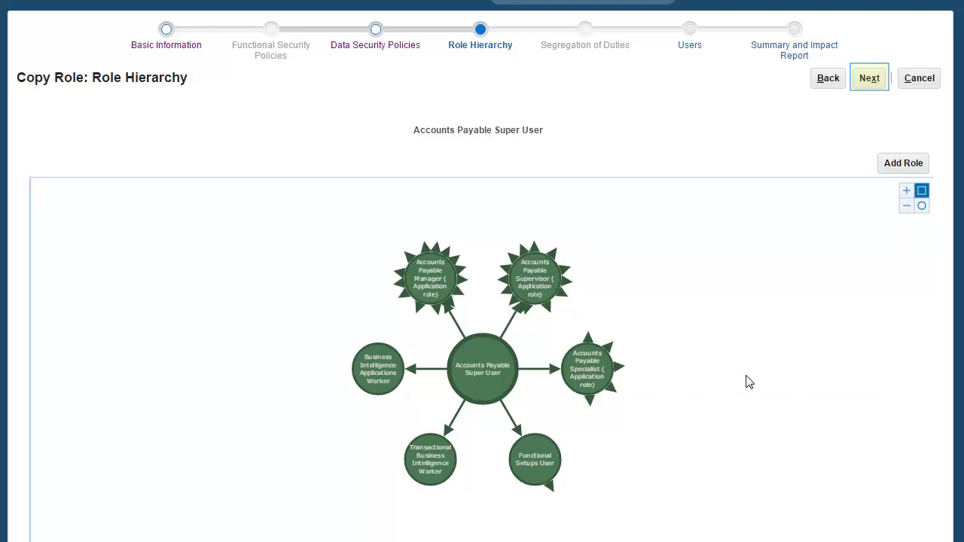
- Advance past the Role Hierarchy and Users steps to the Summary and Impact Report
left_click(870, 78)
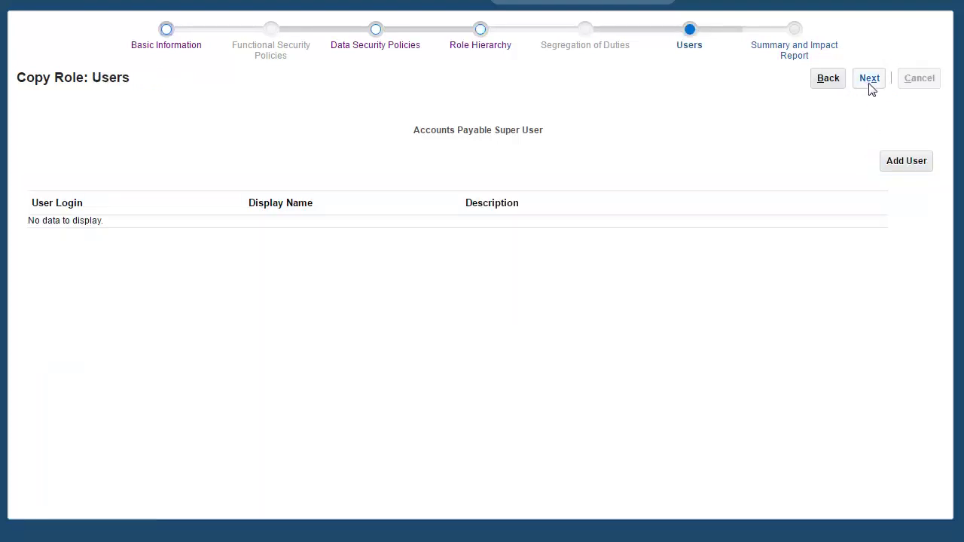
left_click(870, 78)
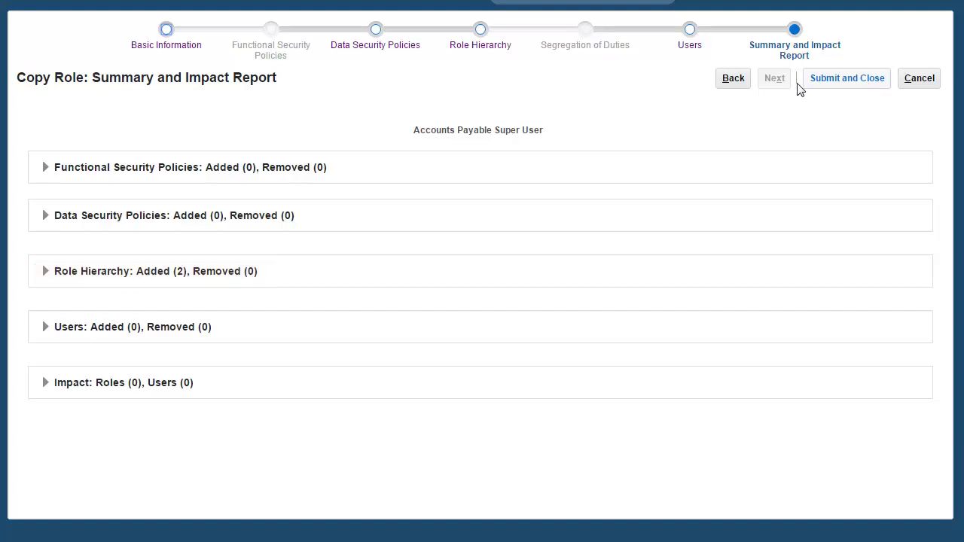
- Expand the Role Hierarchy summary to show Accounts Payable Specialist and Supervisor as added
left_click(46, 272)
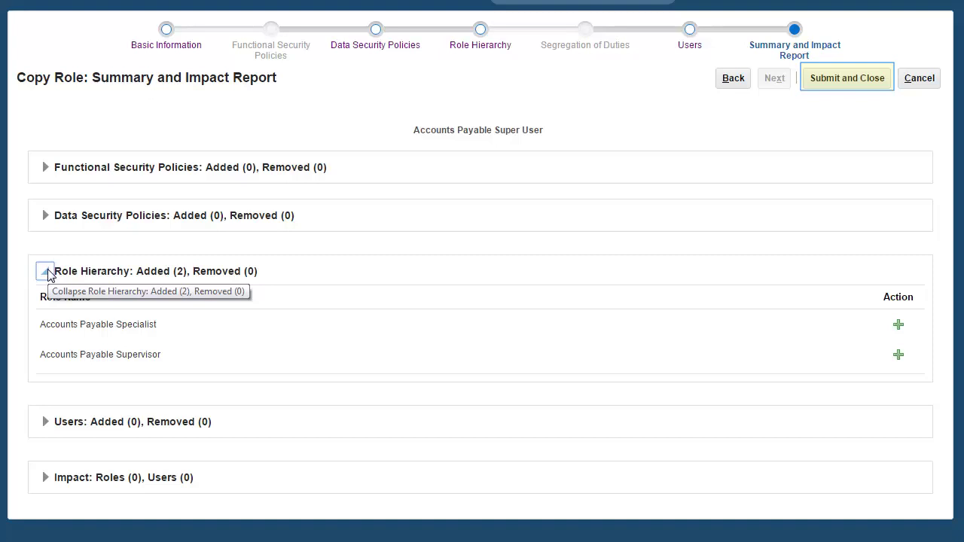
- Submit the Super User role copy and verify role copy process 2 is Complete
left_click(848, 78)
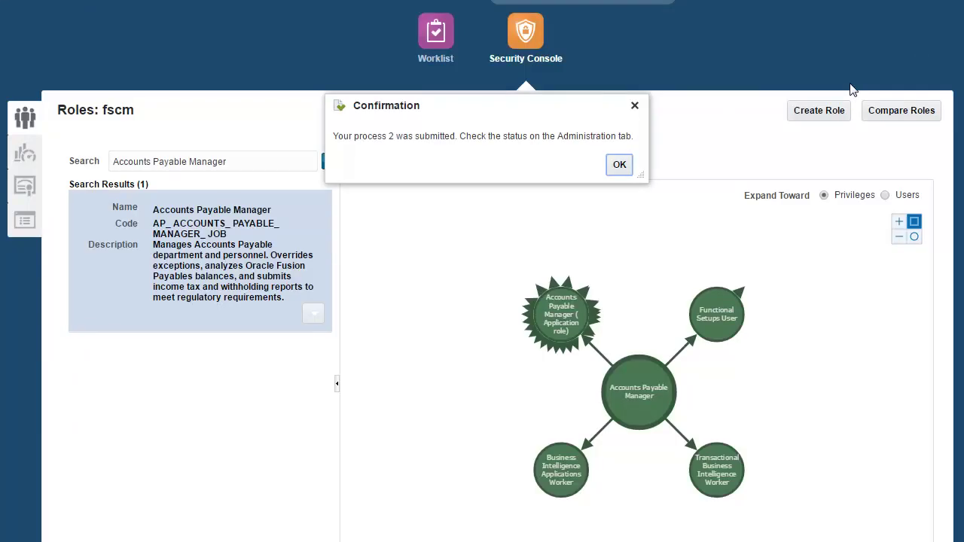
left_click(619, 168)
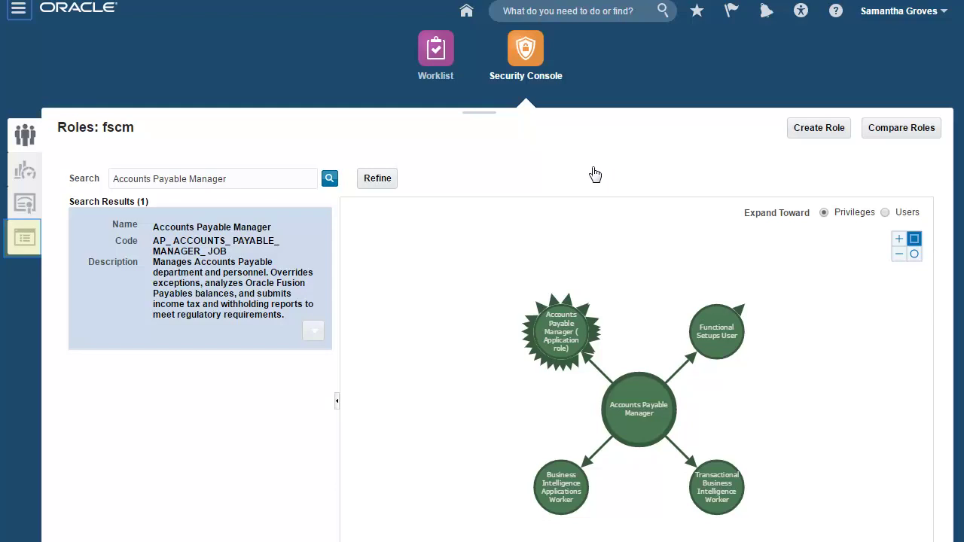
left_click(25, 238)
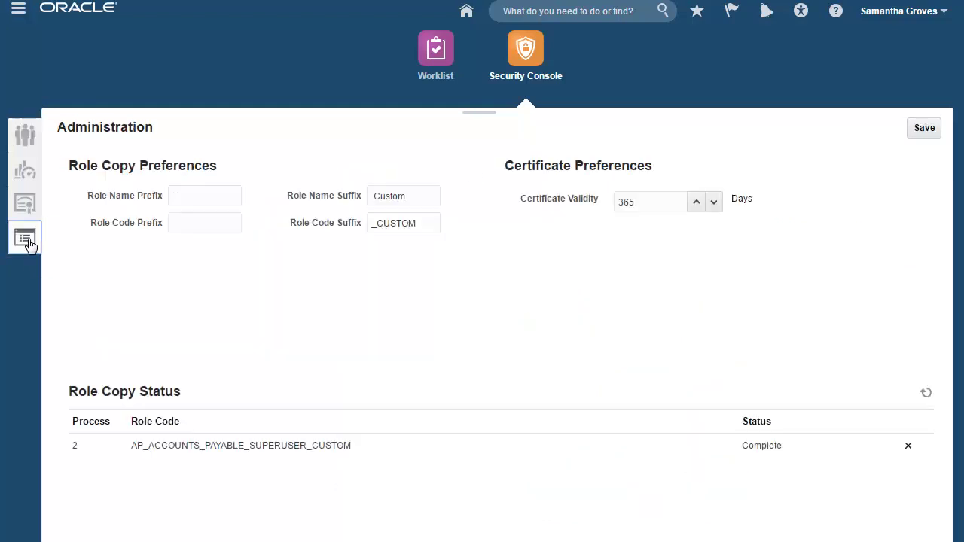
left_click(34, 143)
- Search 'Accounts Payable Super' and open the Accounts Payable Super User role graph
left_click(206, 181)
type("Accounts ")
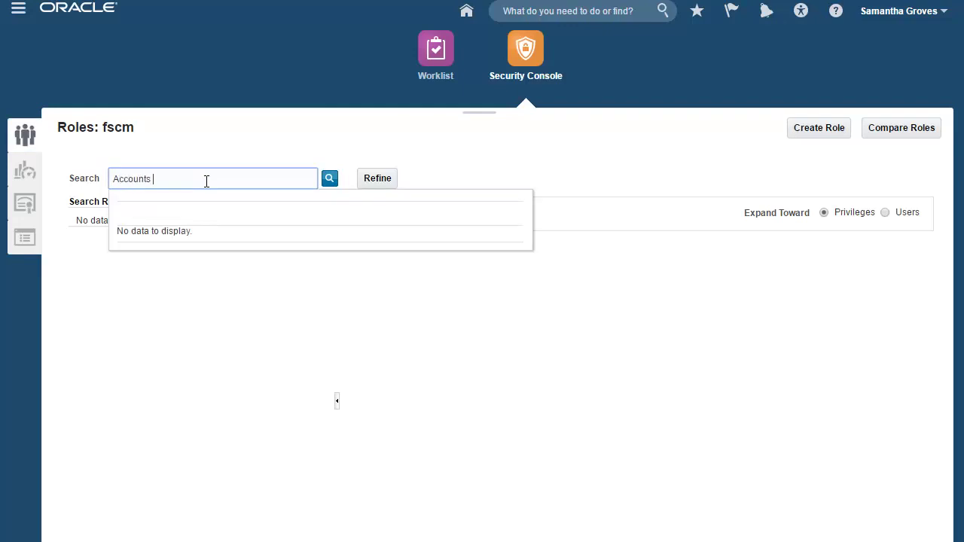
type("Payable Super")
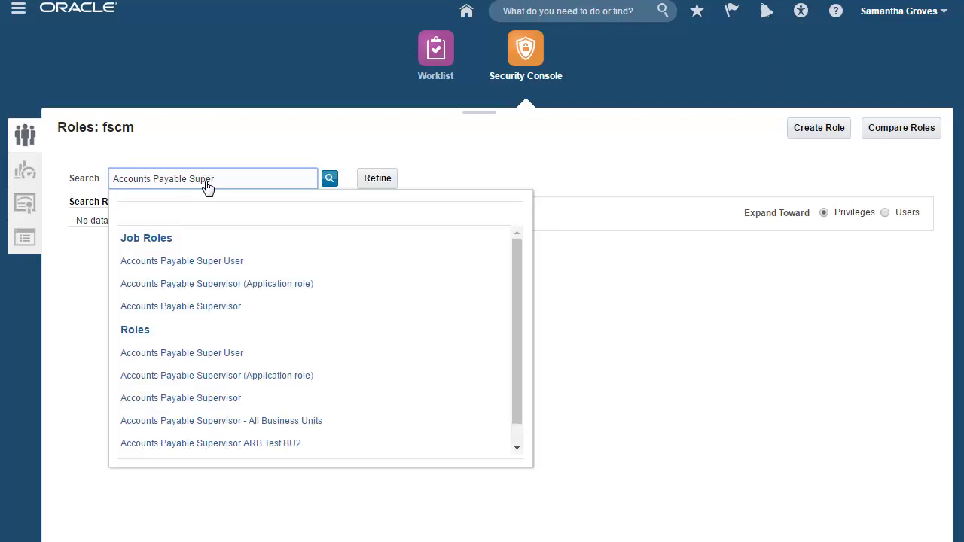
left_click(214, 269)
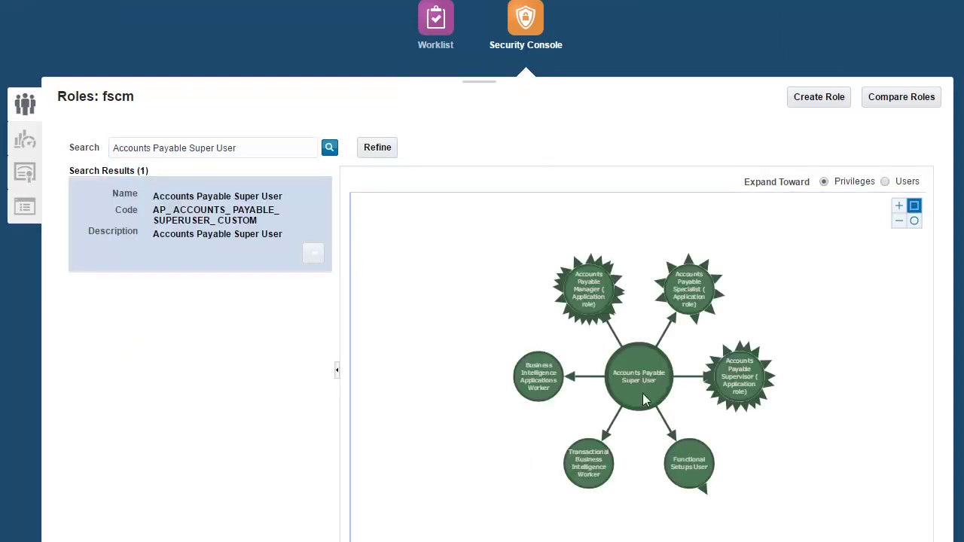